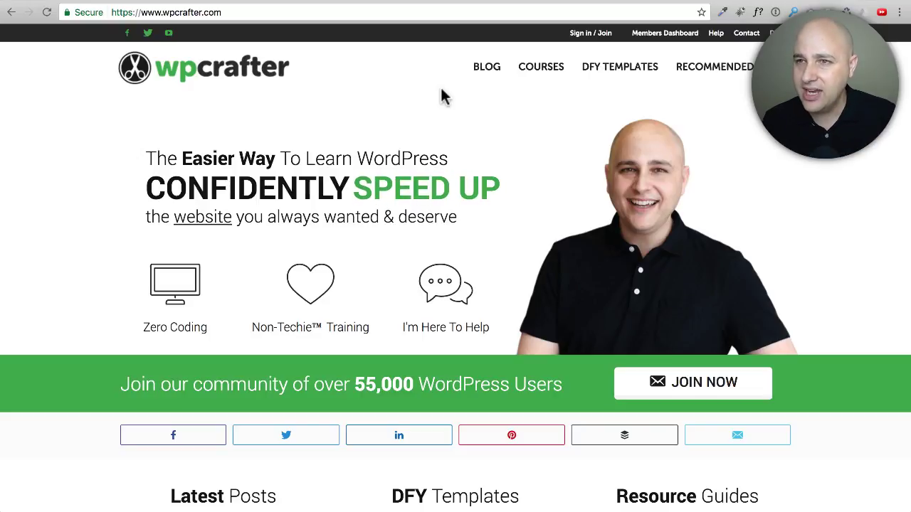
Switch to the wpbeaverbuilder.com Beaver Themer product page
left_click(487, 4)
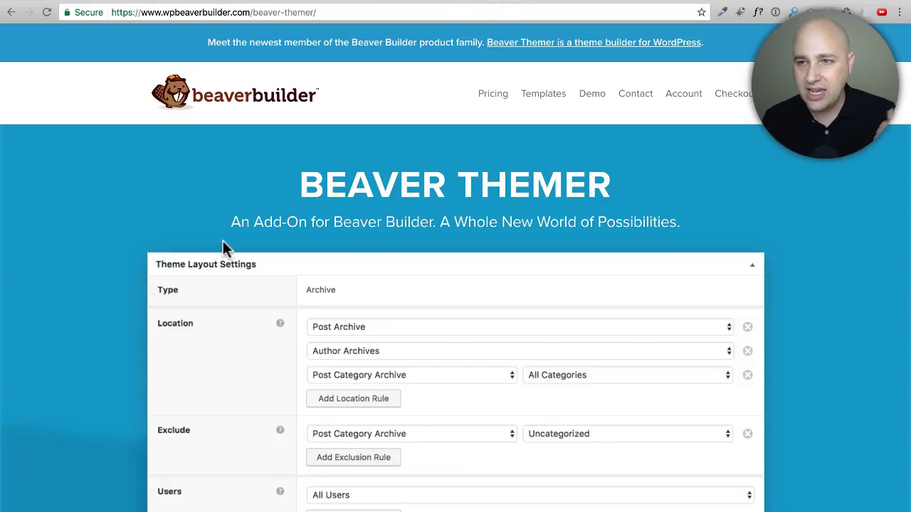
Scroll through the Beaver Themer page to review its features and demo
scroll(235, 225, "down", 2)
scroll(234, 228, "down", 3)
scroll(234, 232, "down", 1)
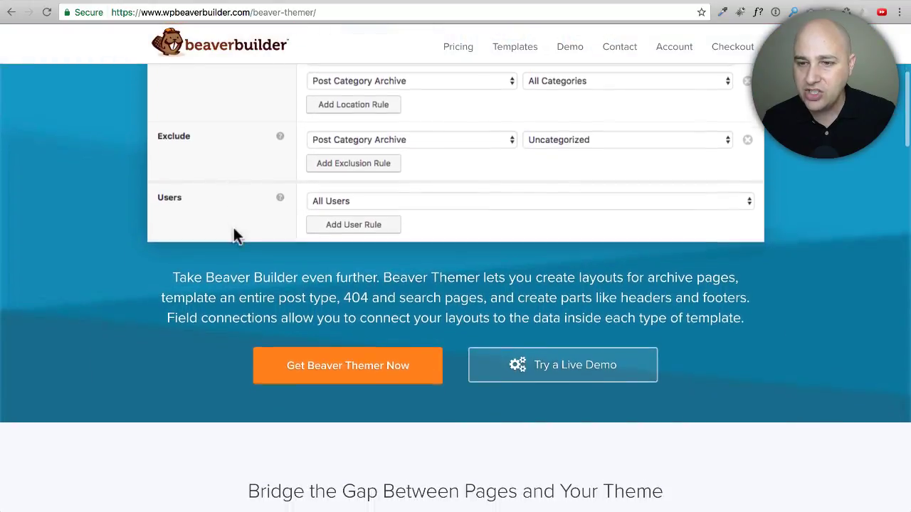
scroll(231, 242, "down", 3)
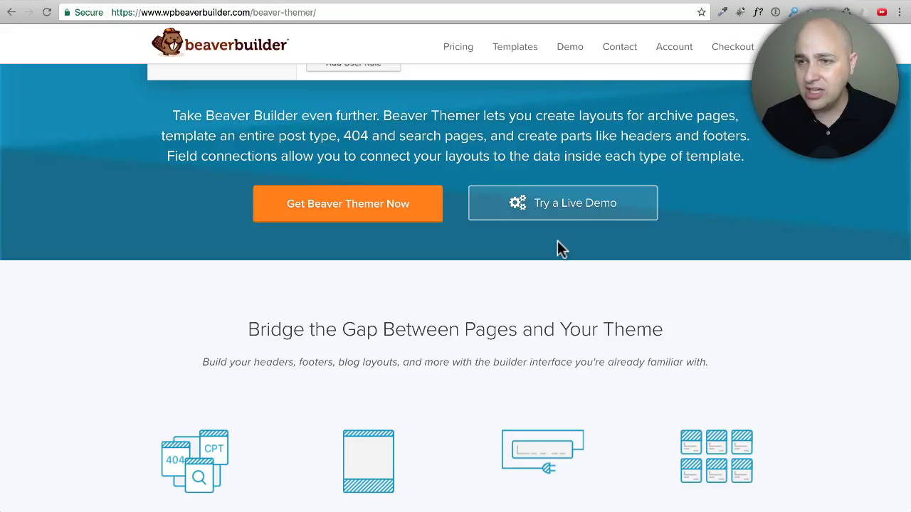
scroll(557, 240, "up", 10)
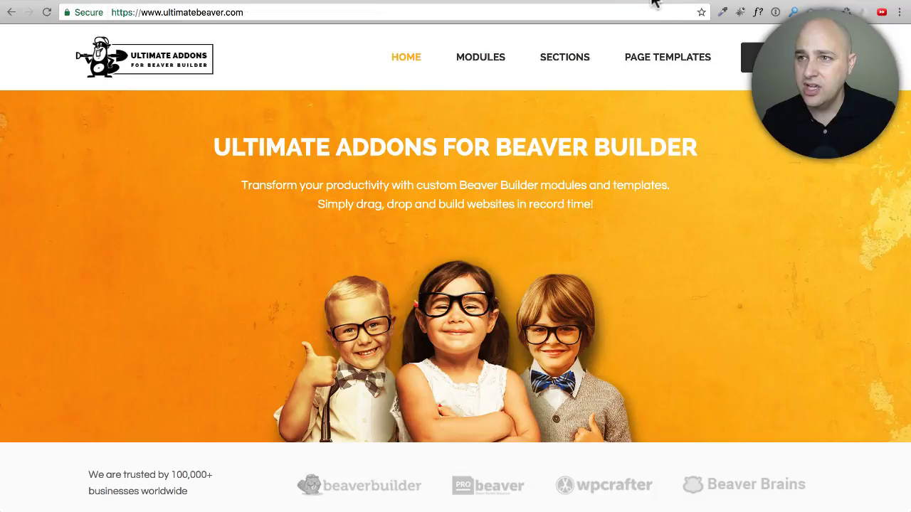
Switch to the Ultimate Addons site and bring up its MODULES list
left_click(649, 4)
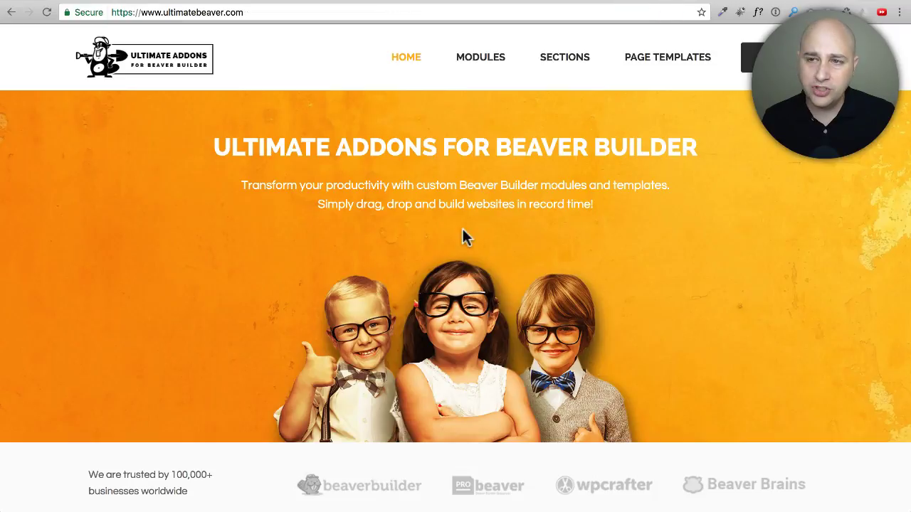
left_click(487, 67)
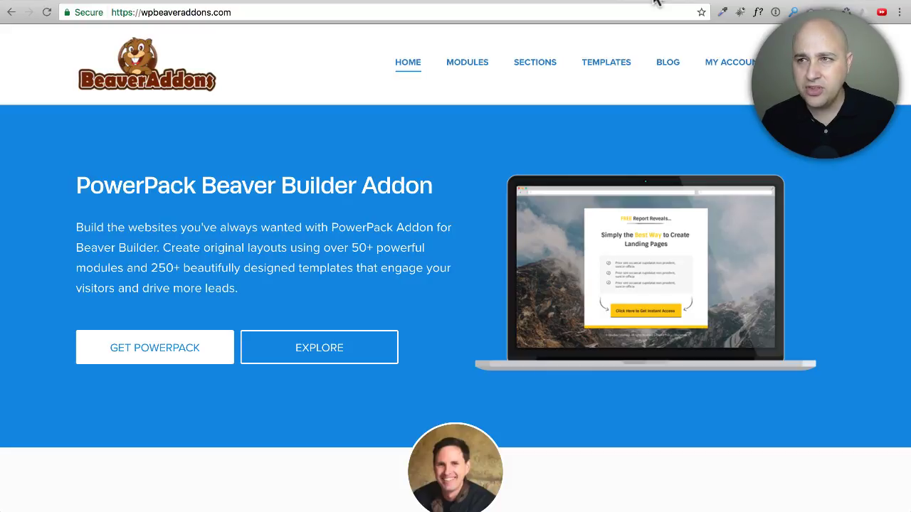
Return to the ultimatebeaver.com site with its modules list open
left_click(656, 4)
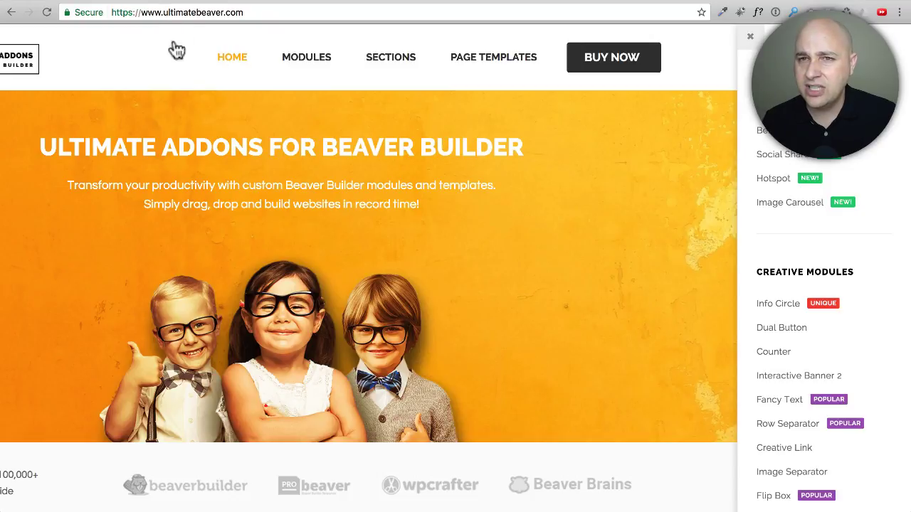
scroll(487, 180, "down", 2)
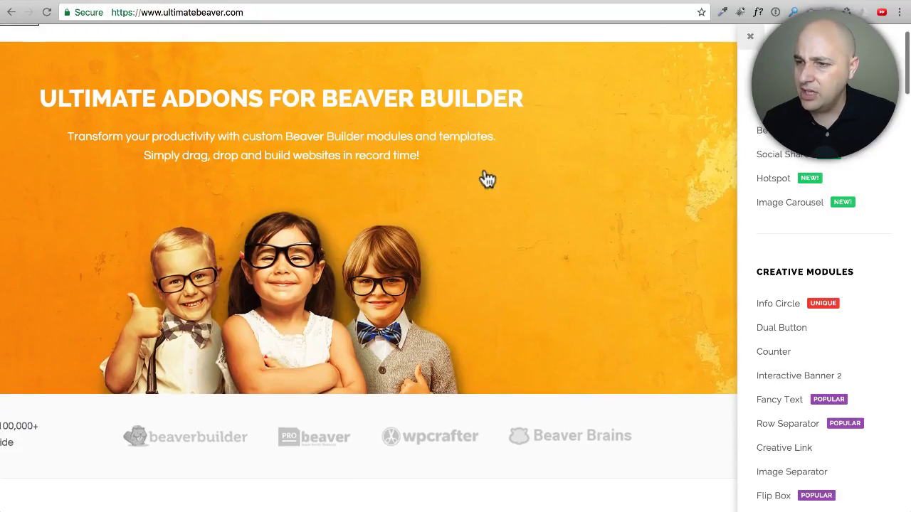
scroll(811, 211, "down", 2)
scroll(807, 209, "down", 2)
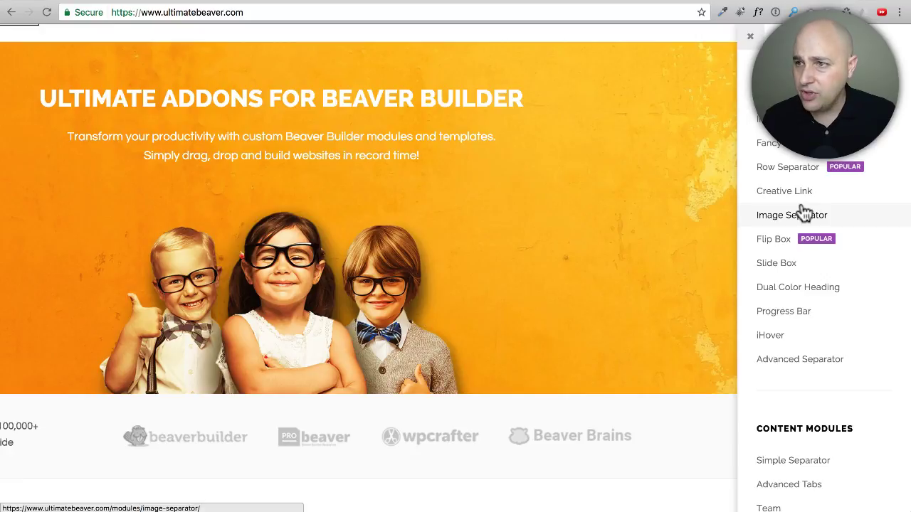
scroll(807, 246, "down", 3)
scroll(808, 246, "down", 1)
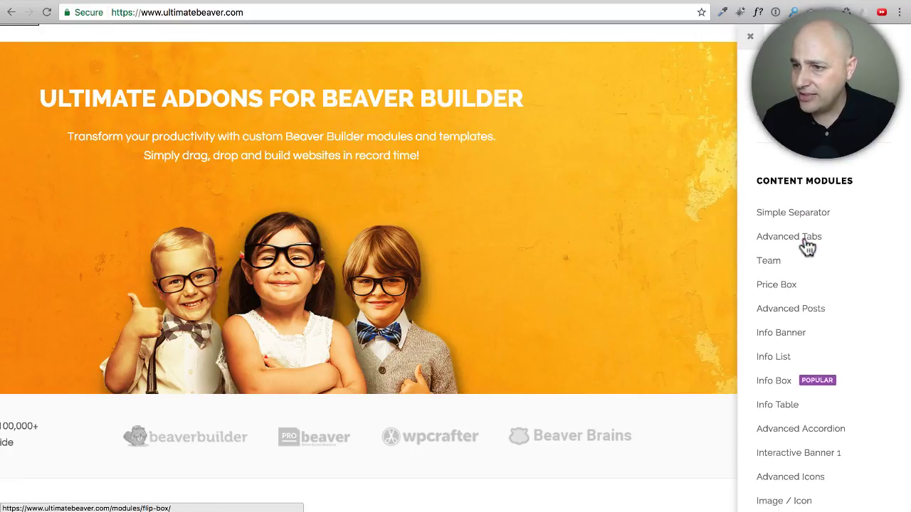
scroll(807, 245, "down", 5)
scroll(805, 248, "down", 1)
scroll(805, 247, "down", 2)
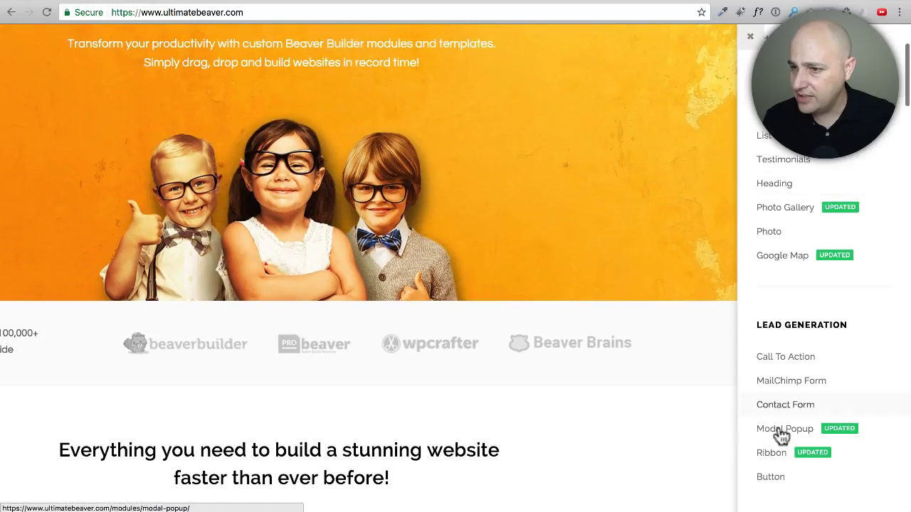
scroll(785, 405, "up", 2)
scroll(787, 404, "up", 3)
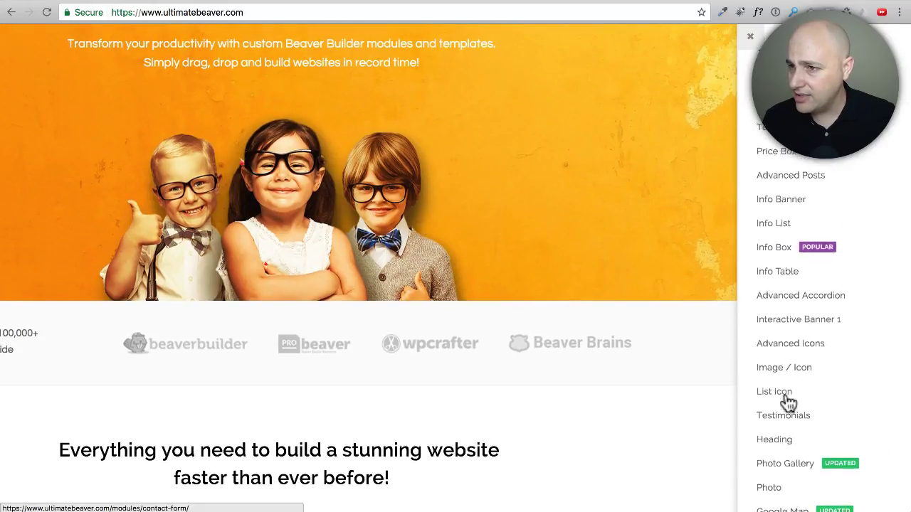
scroll(787, 402, "up", 2)
scroll(787, 401, "down", 1)
scroll(789, 395, "down", 3)
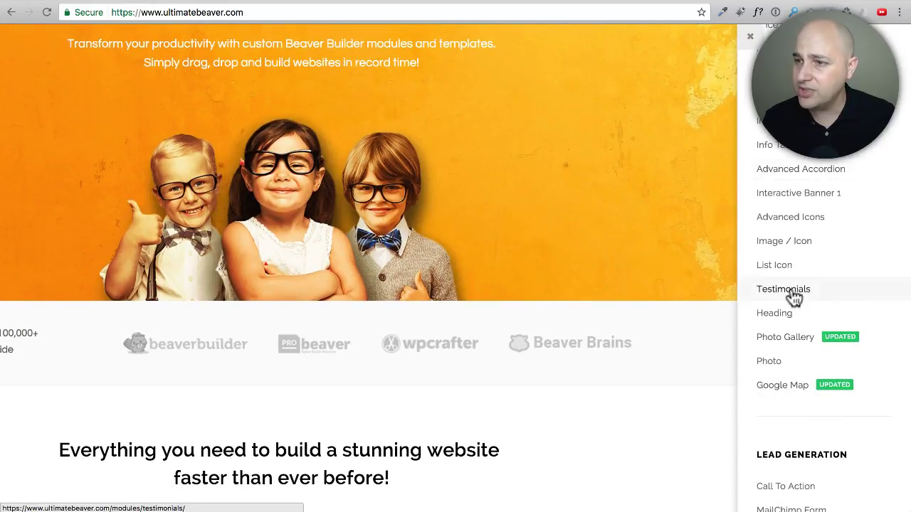
scroll(794, 297, "up", 1)
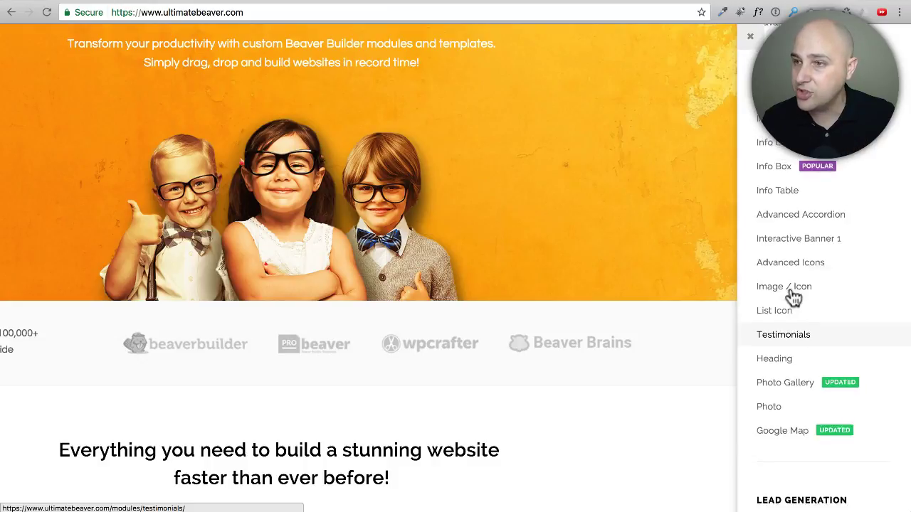
scroll(794, 297, "up", 2)
scroll(794, 298, "up", 2)
scroll(793, 297, "up", 1)
scroll(794, 297, "up", 3)
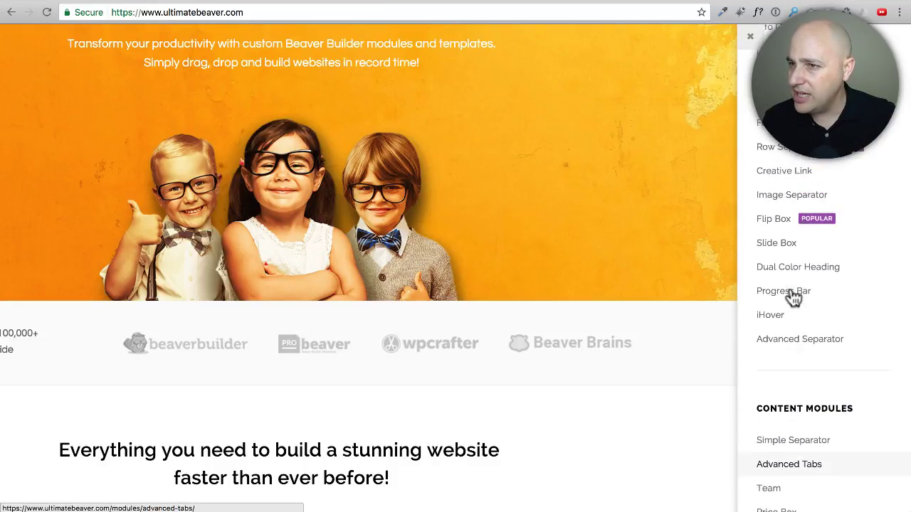
scroll(793, 297, "up", 1)
scroll(794, 297, "up", 2)
scroll(793, 297, "up", 2)
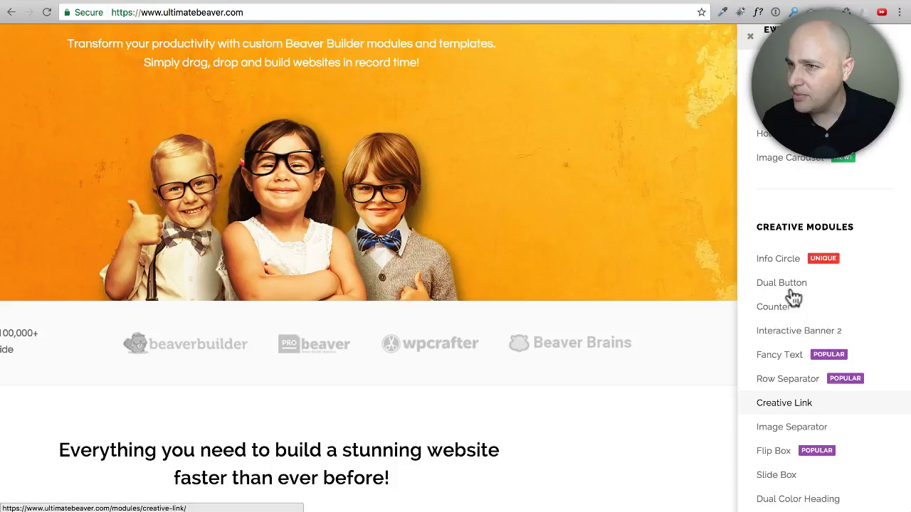
scroll(792, 291, "up", 3)
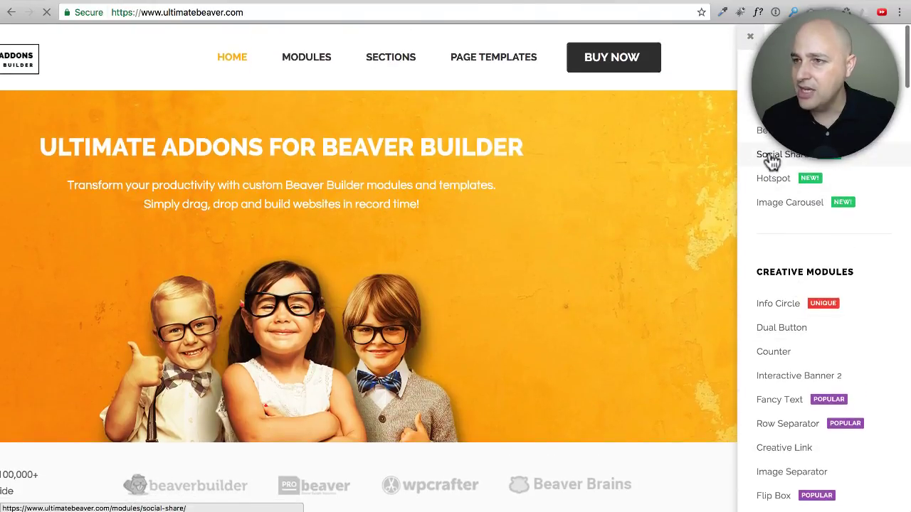
Open the Social Share module page and scroll through it
left_click(772, 161)
scroll(568, 234, "down", 3)
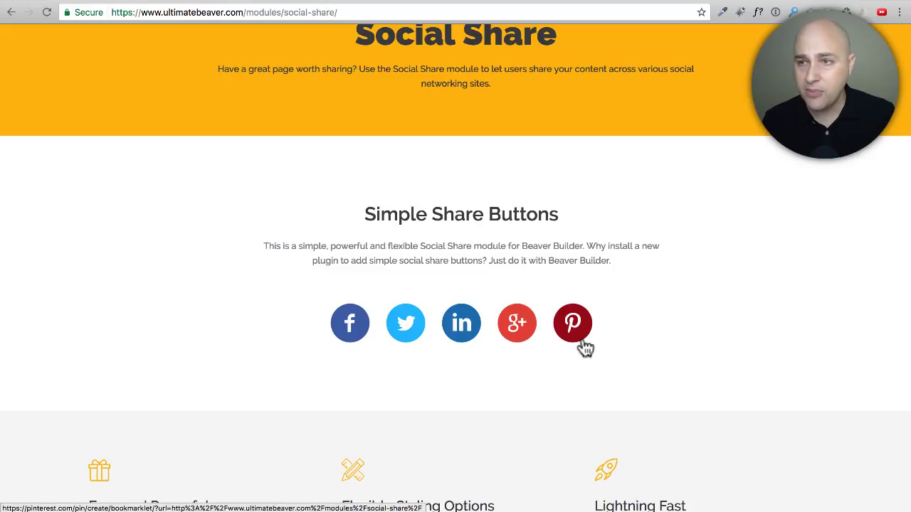
scroll(712, 213, "up", 5)
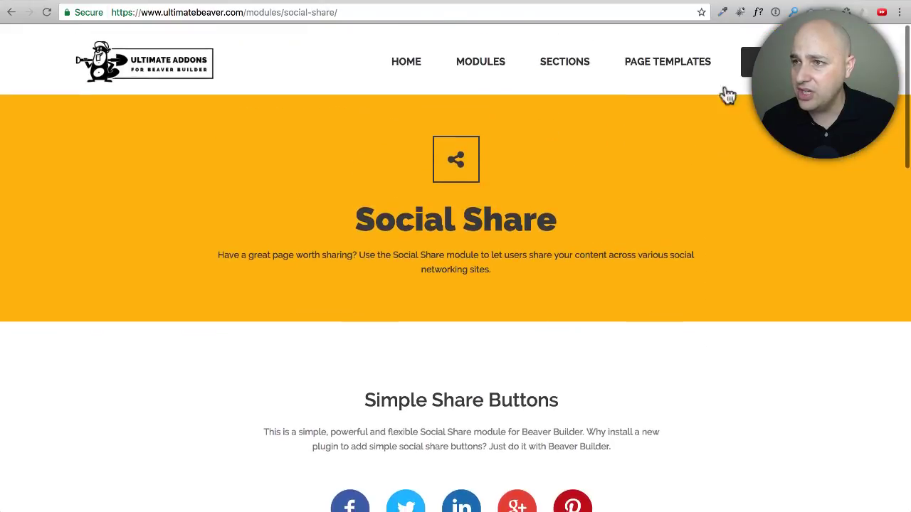
Reopen the MODULES list and scroll through its creative modules
left_click(470, 66)
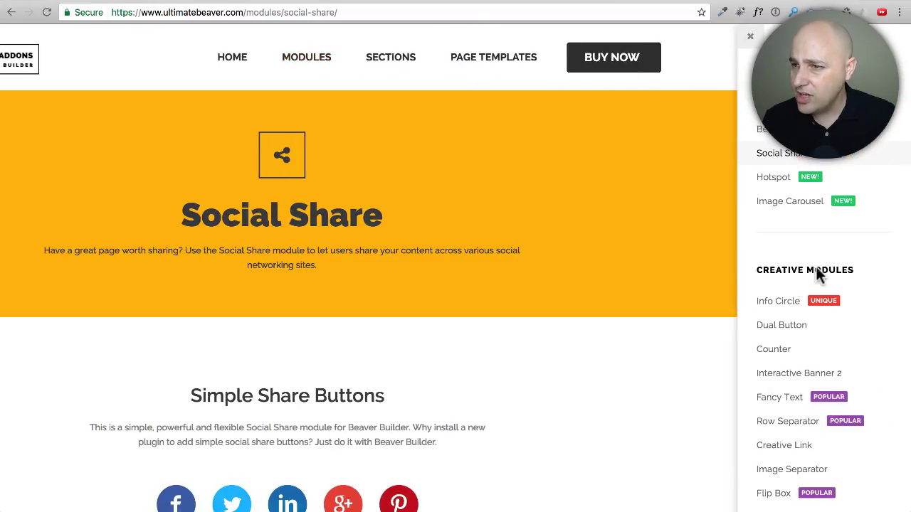
scroll(817, 269, "down", 1)
scroll(817, 269, "down", 3)
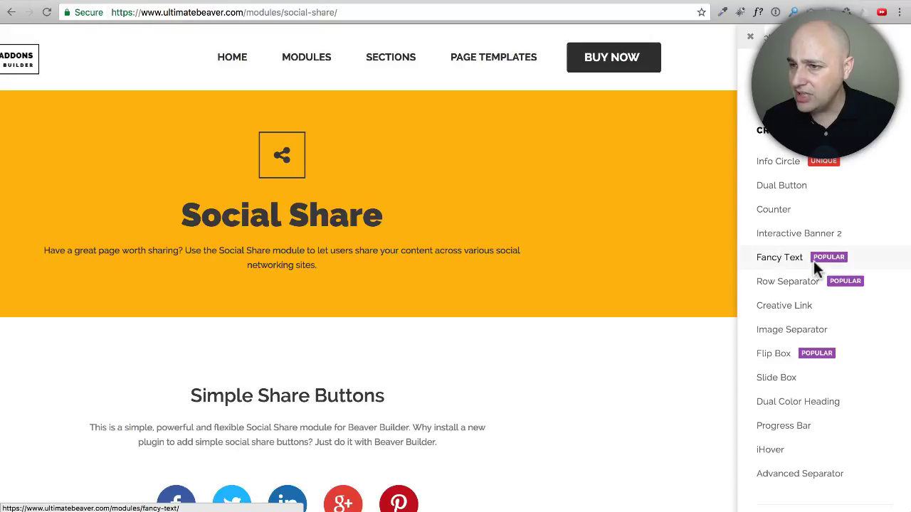
scroll(817, 269, "down", 4)
scroll(816, 269, "down", 1)
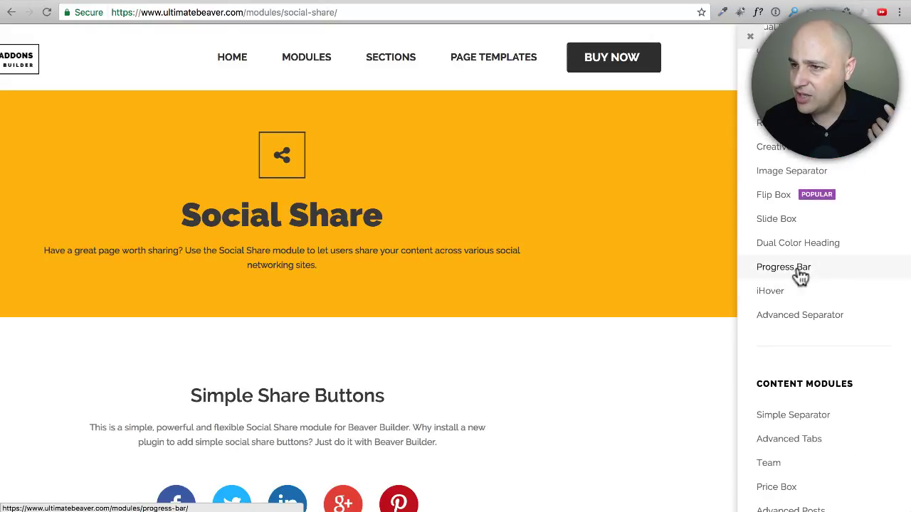
left_click(799, 270)
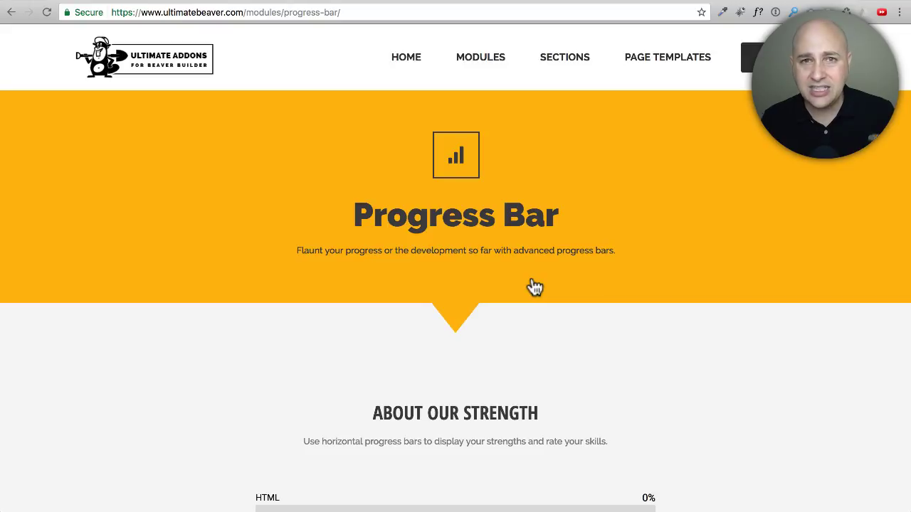
scroll(534, 281, "down", 3)
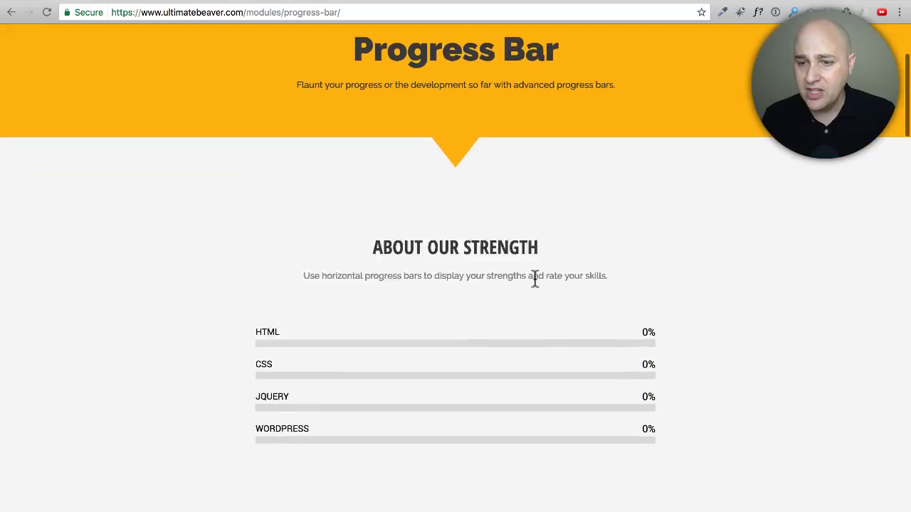
scroll(534, 278, "down", 3)
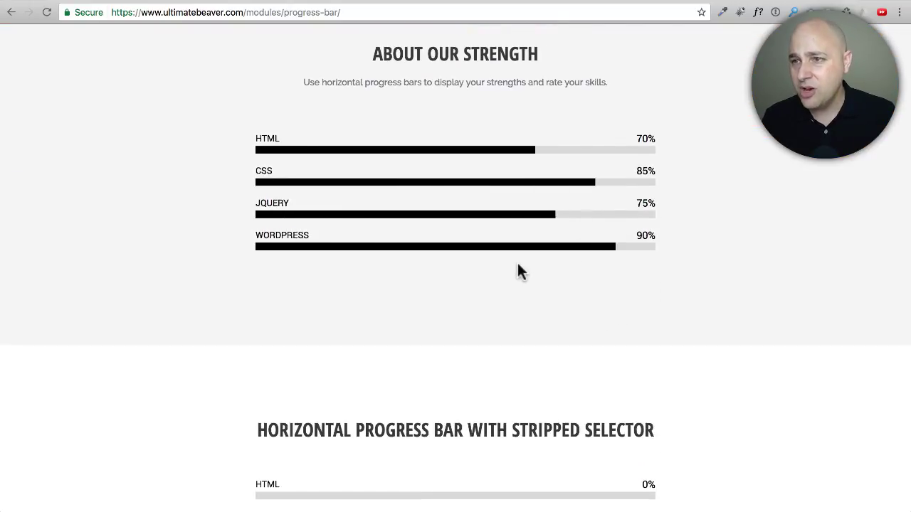
scroll(517, 264, "down", 3)
scroll(517, 271, "down", 5)
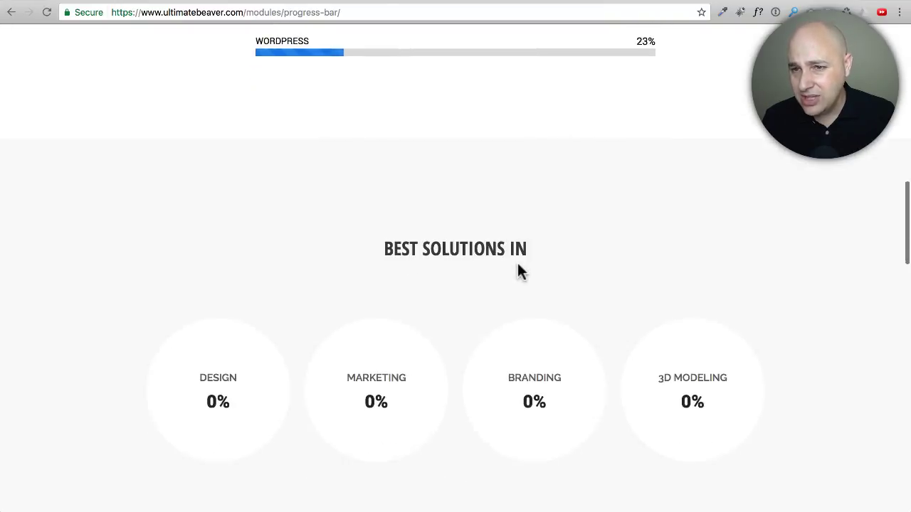
scroll(518, 270, "down", 2)
scroll(427, 228, "down", 1)
scroll(382, 210, "down", 1)
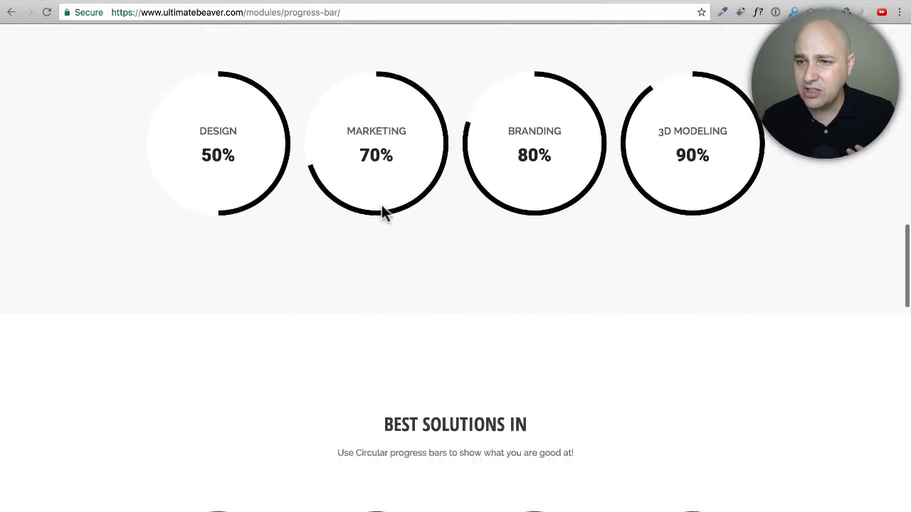
scroll(406, 183, "down", 5)
scroll(380, 163, "down", 1)
scroll(392, 156, "down", 3)
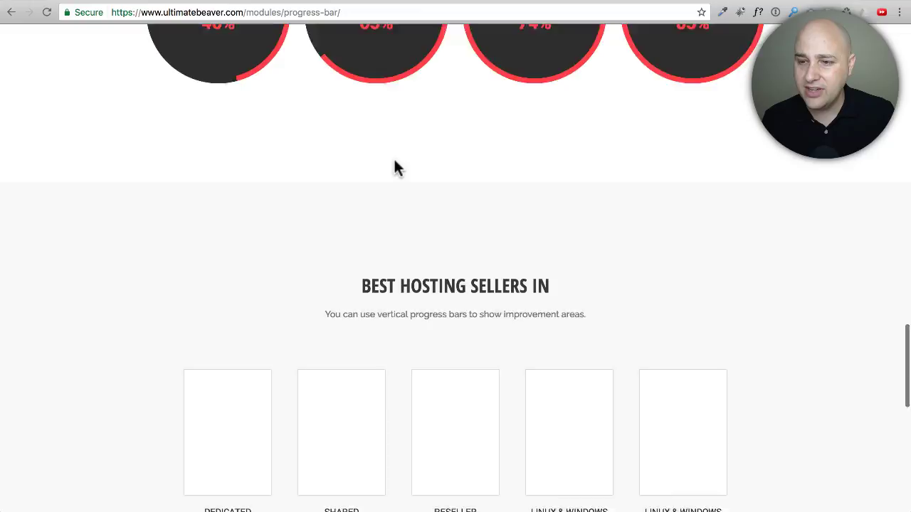
scroll(393, 157, "down", 3)
scroll(393, 156, "down", 2)
scroll(395, 157, "down", 2)
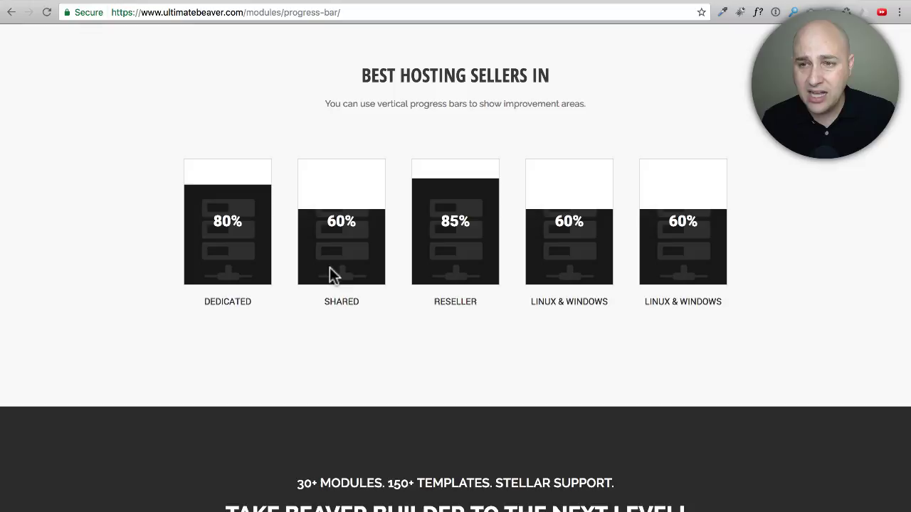
scroll(342, 284, "down", 5)
scroll(342, 288, "up", 2)
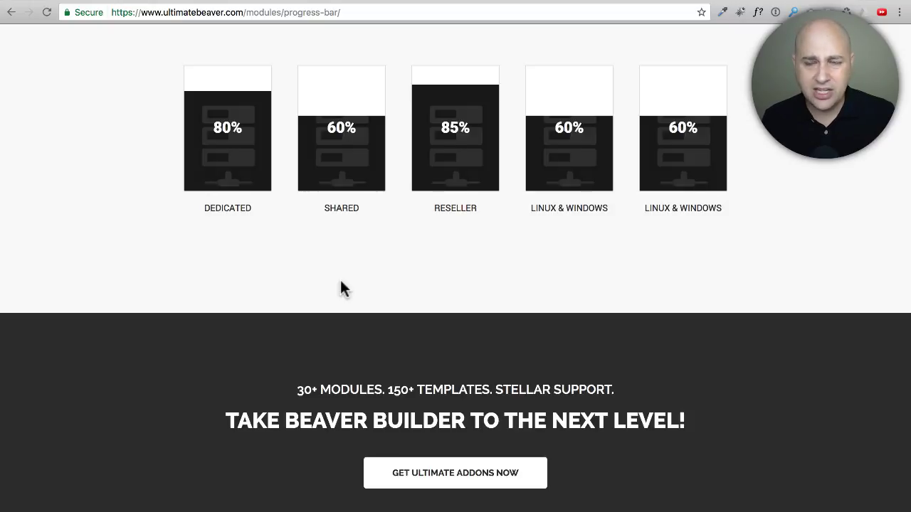
scroll(340, 284, "up", 4)
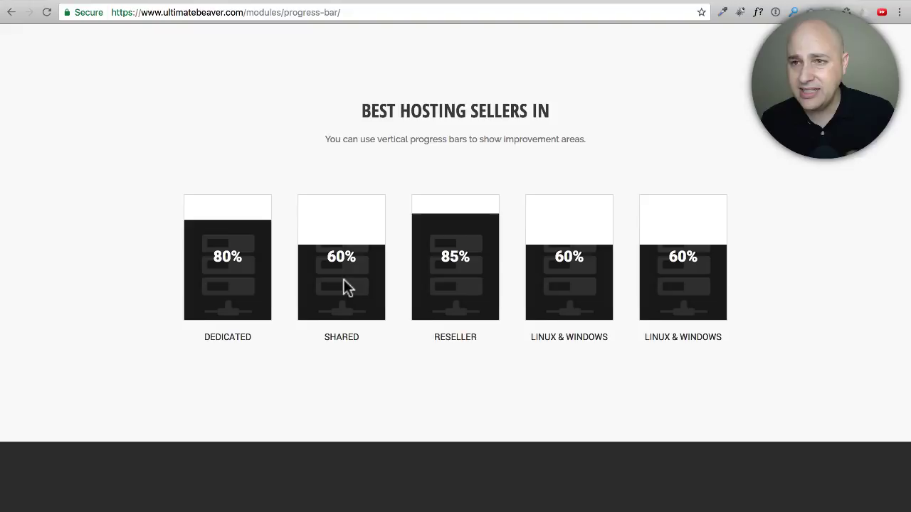
scroll(343, 279, "up", 5)
scroll(343, 278, "up", 6)
scroll(345, 285, "up", 10)
scroll(346, 288, "up", 5)
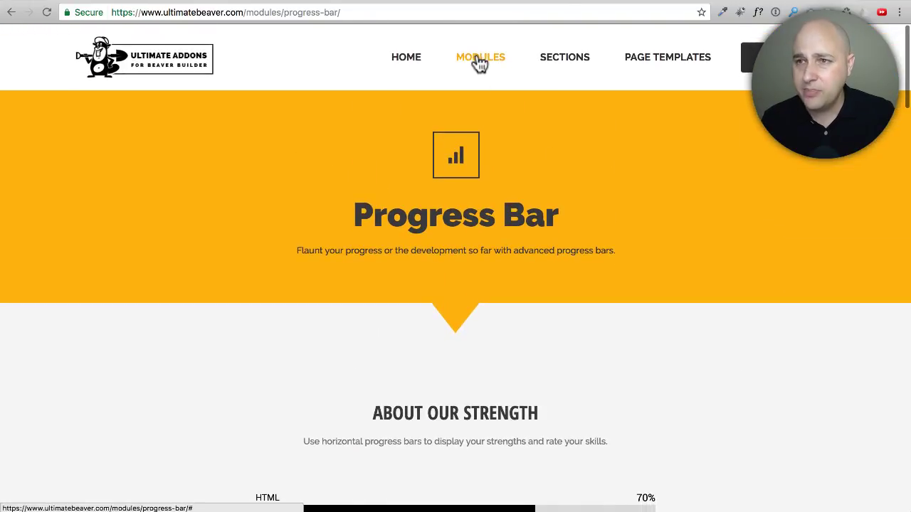
Open the add-on MODULES list and scroll through the available modules
left_click(479, 61)
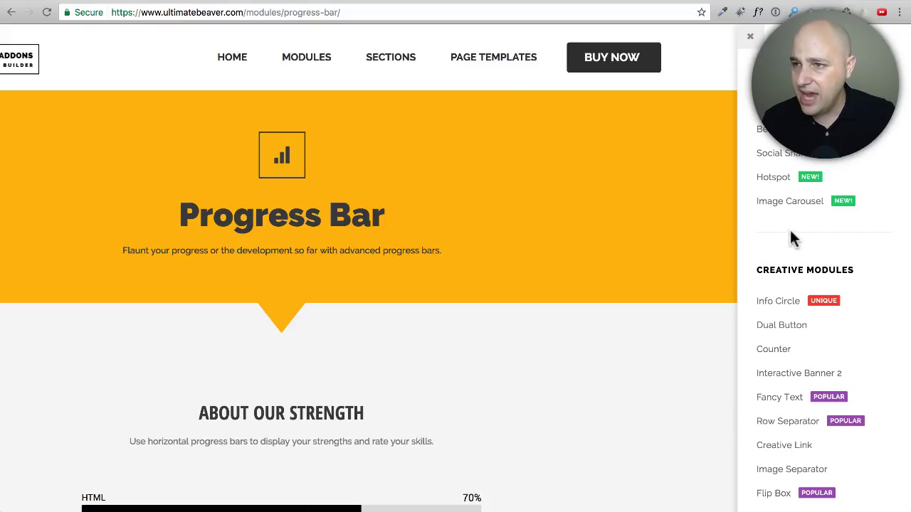
scroll(791, 232, "down", 3)
scroll(792, 232, "down", 2)
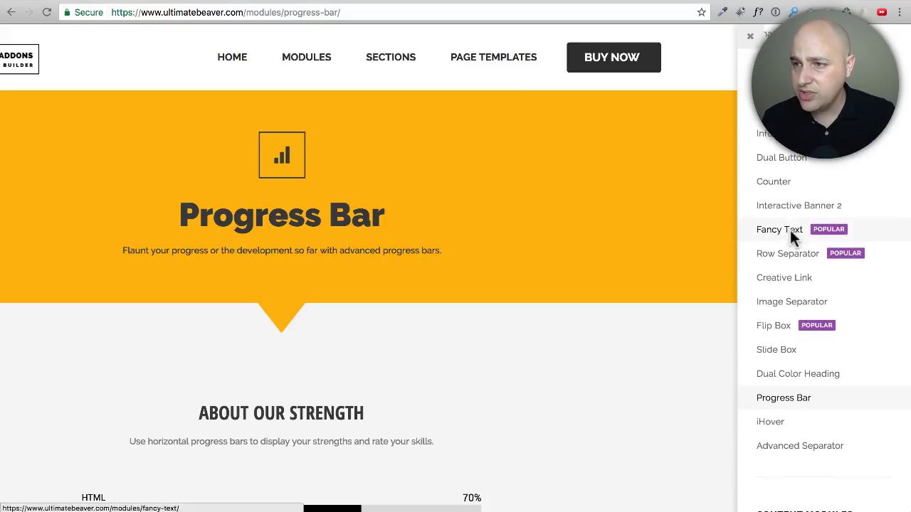
scroll(790, 230, "down", 1)
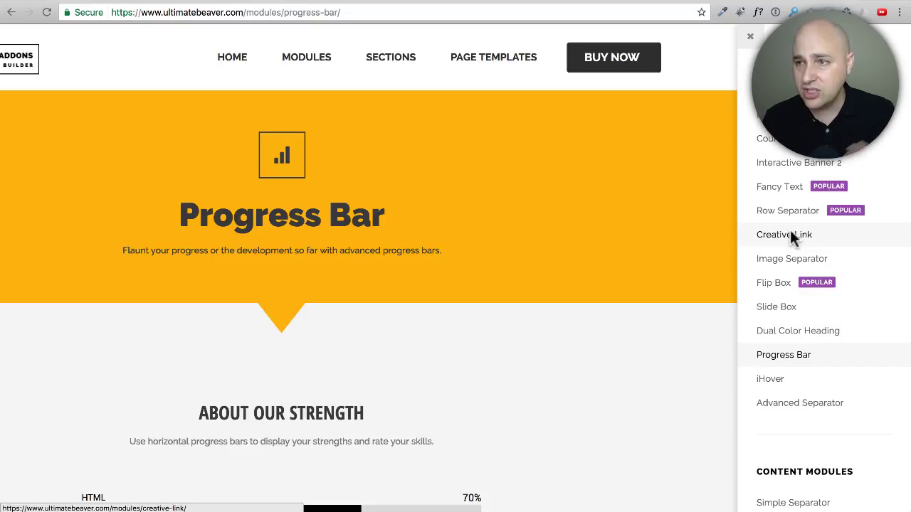
scroll(792, 235, "down", 5)
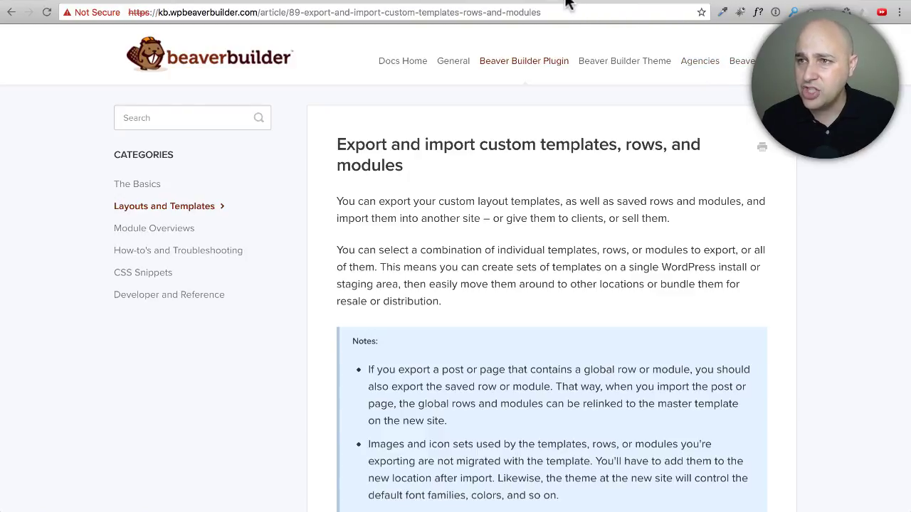
Switch to the beaver-themer.dev WordPress admin dashboard
left_click(425, 3)
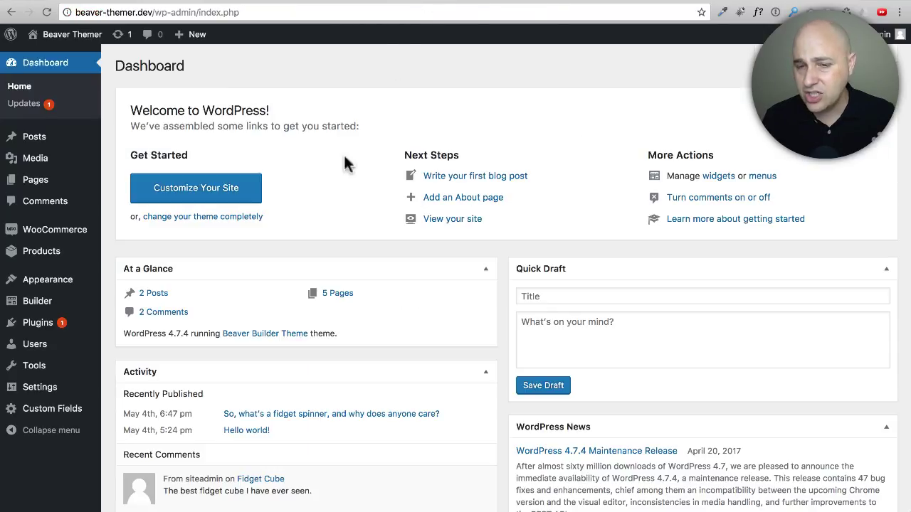
mouse_move(31, 365)
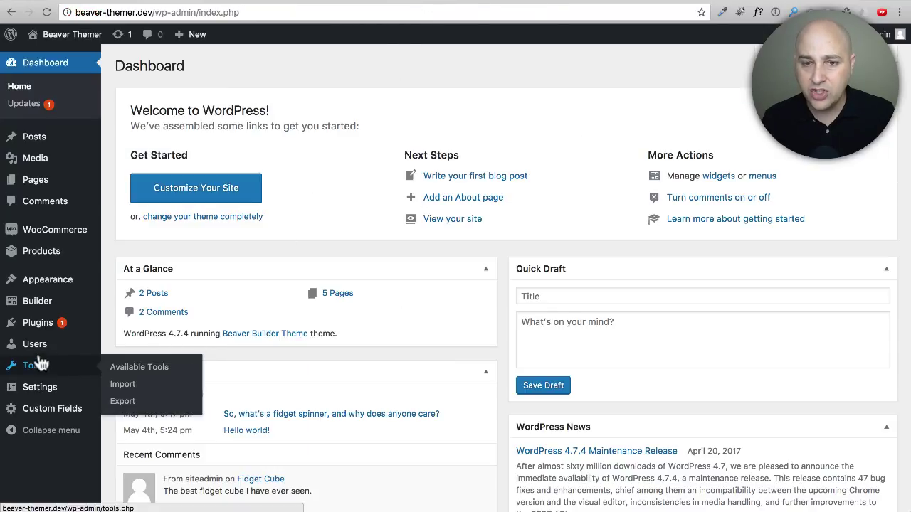
Export only the selected WooCommerce Layout theme layout and download the export file
left_click(125, 402)
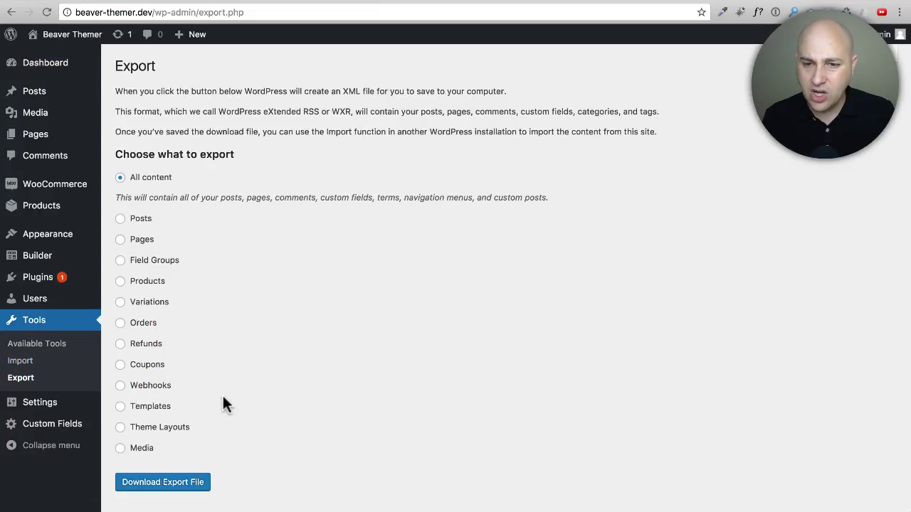
left_click(142, 428)
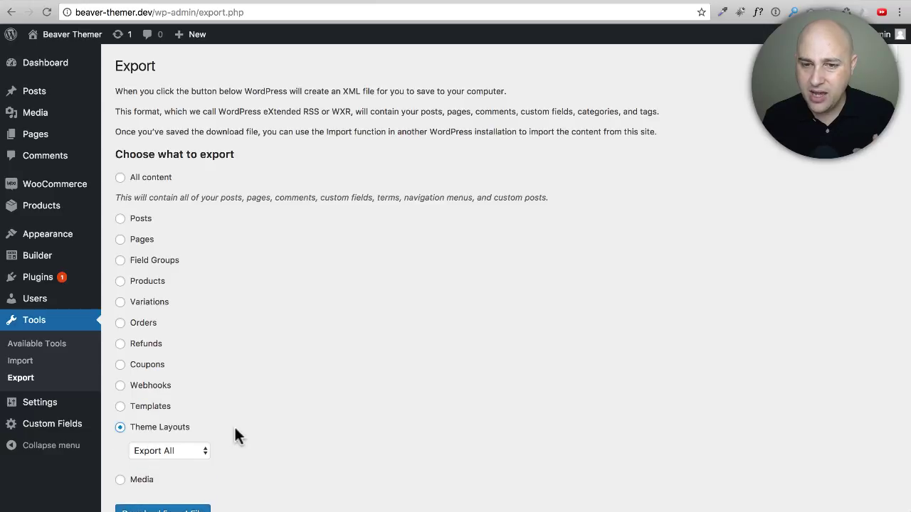
scroll(234, 425, "down", 2)
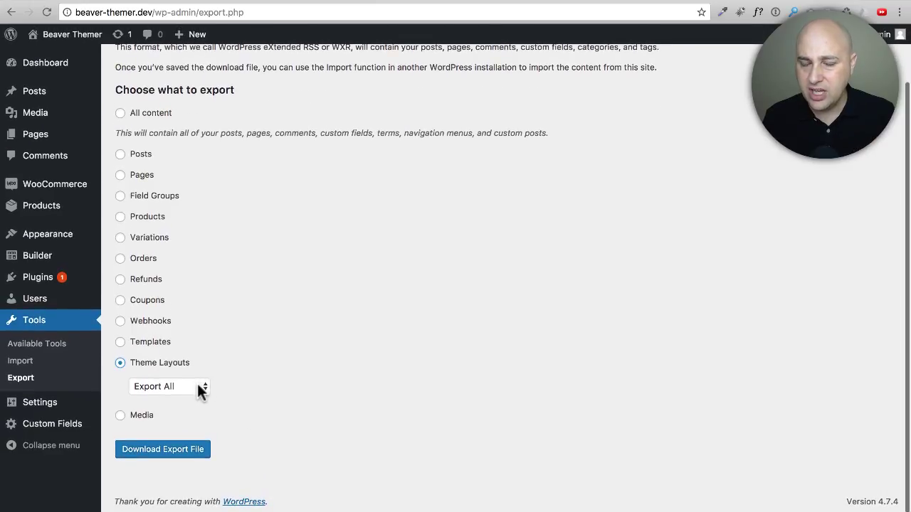
left_click(200, 389)
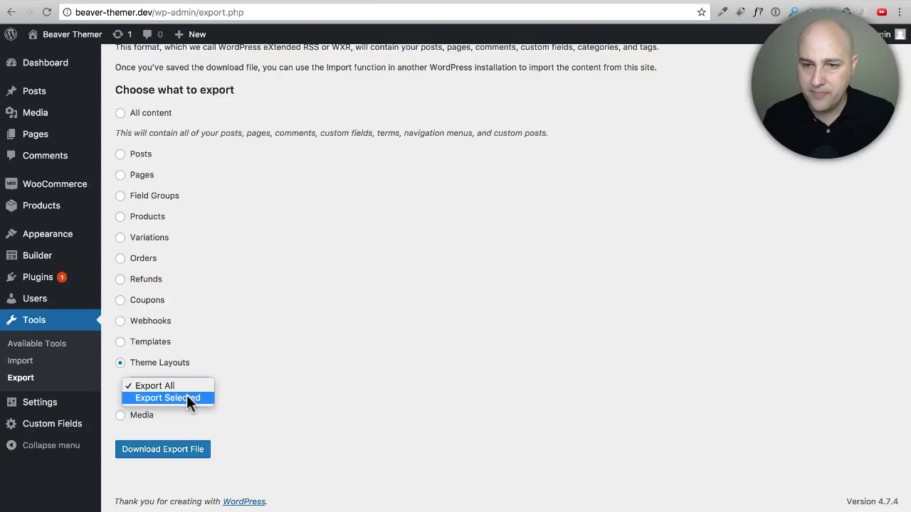
left_click(186, 395)
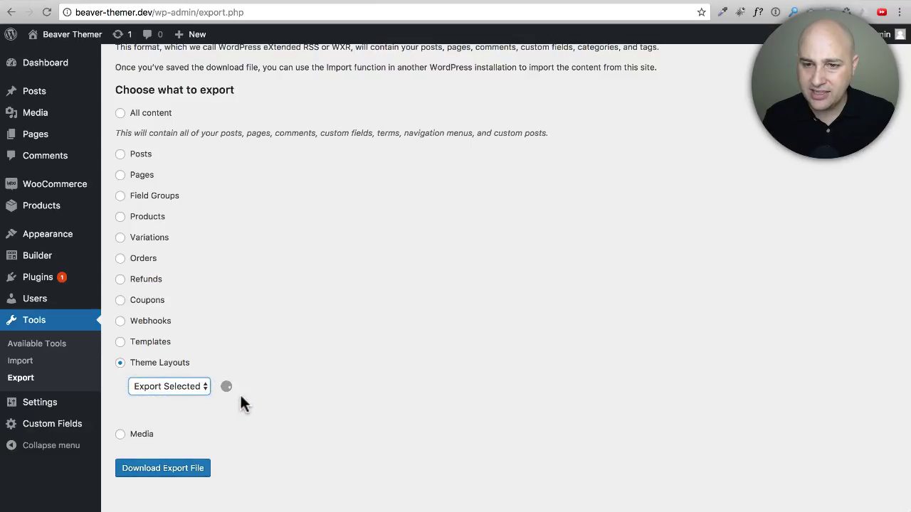
scroll(294, 403, "down", 4)
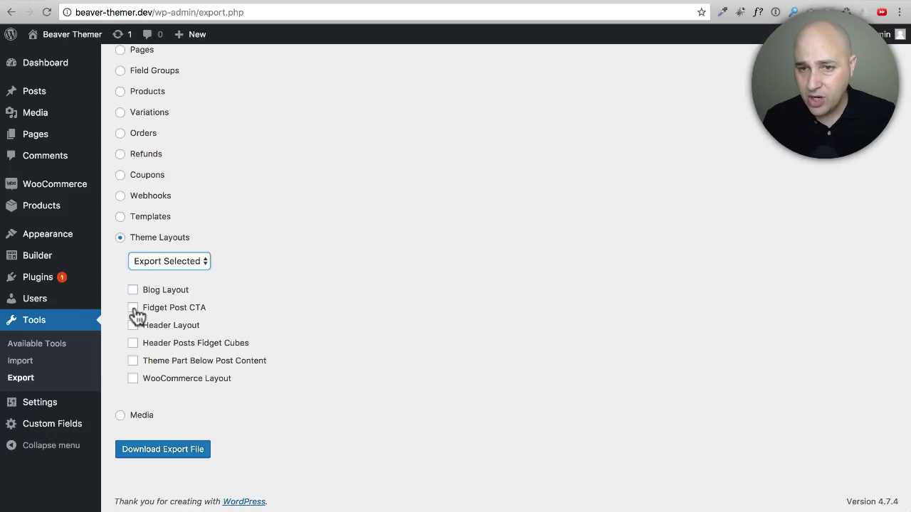
left_click(132, 379)
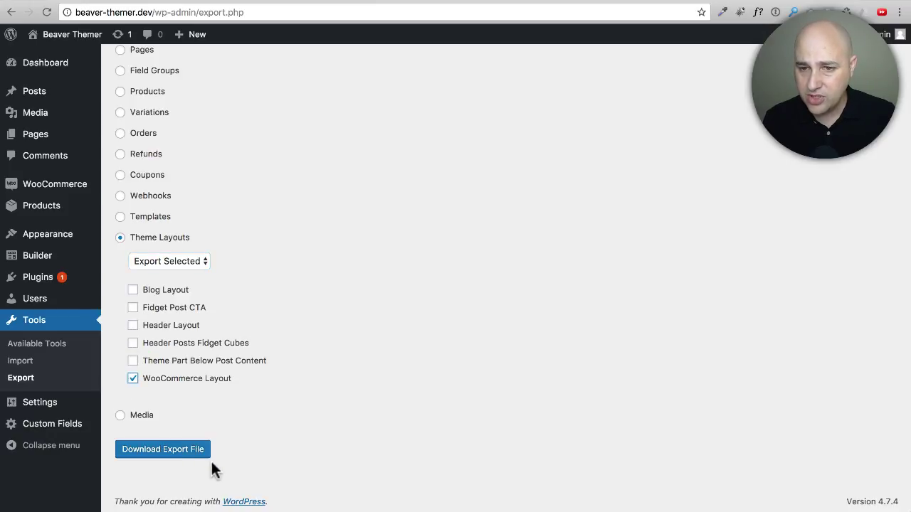
left_click(162, 455)
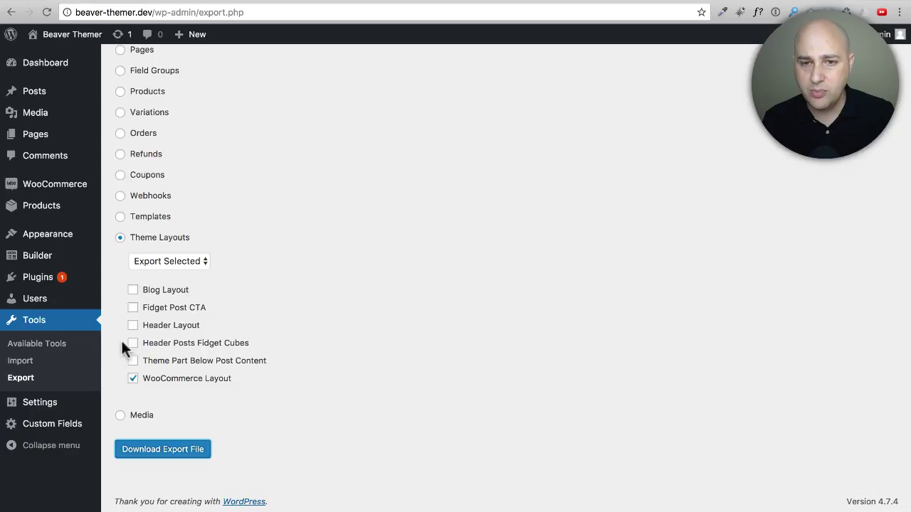
left_click(22, 363)
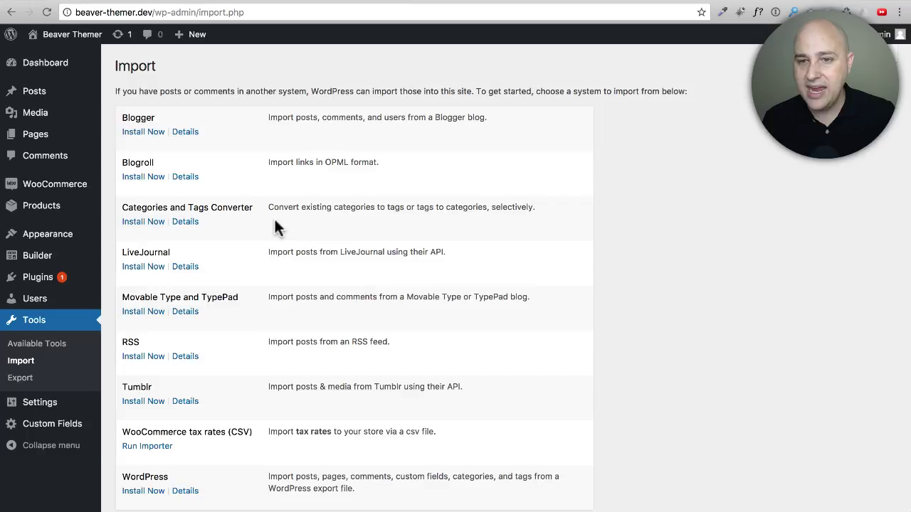
Install the WordPress importer from Tools > Import and run it
scroll(278, 227, "down", 3)
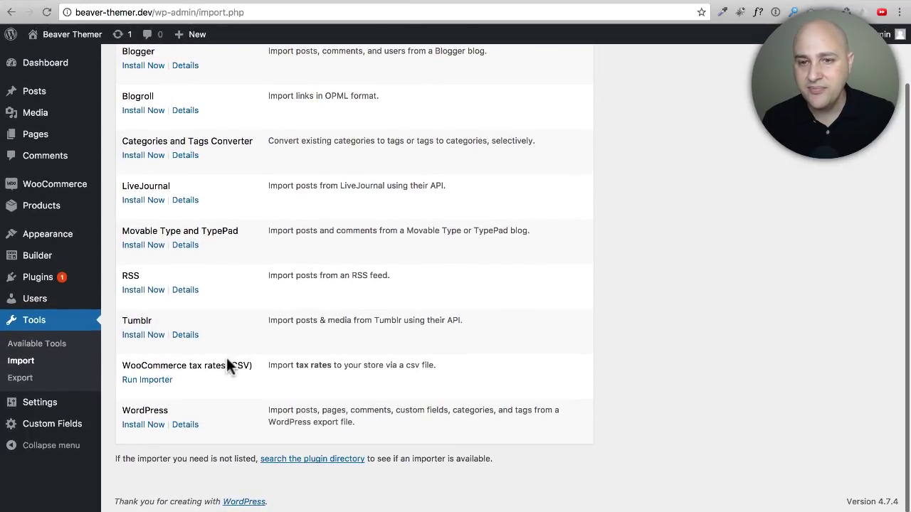
left_click(146, 426)
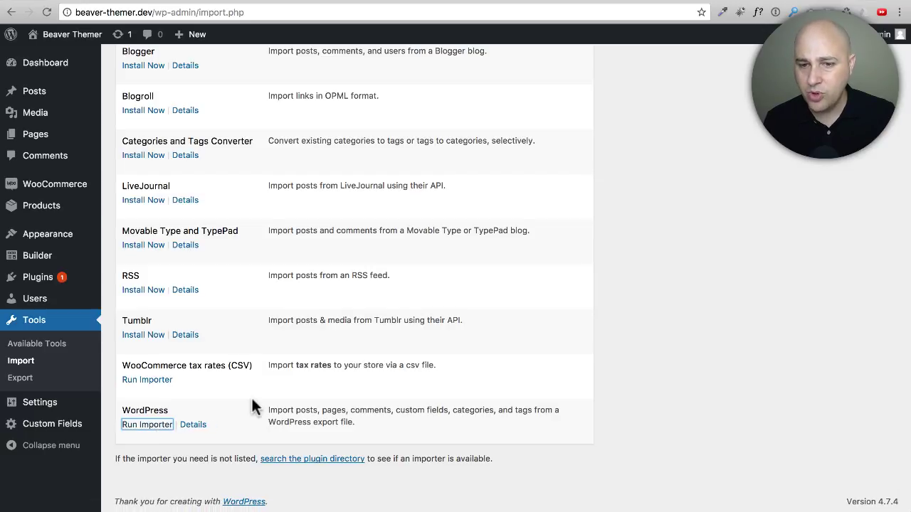
left_click(142, 427)
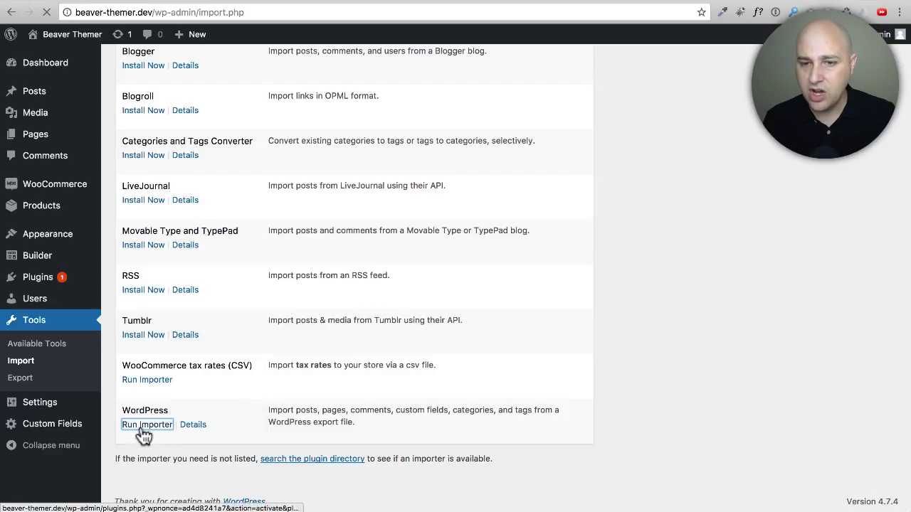